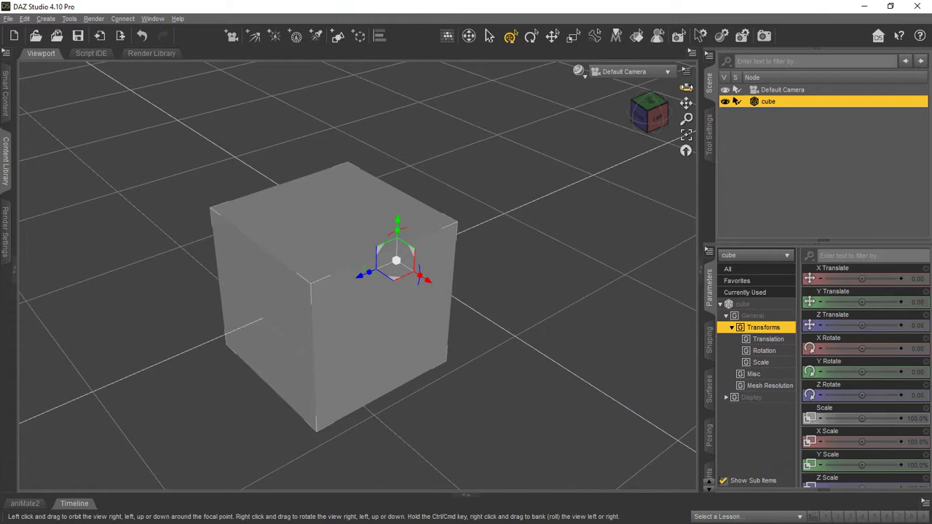
drag(686, 87, 620, 96)
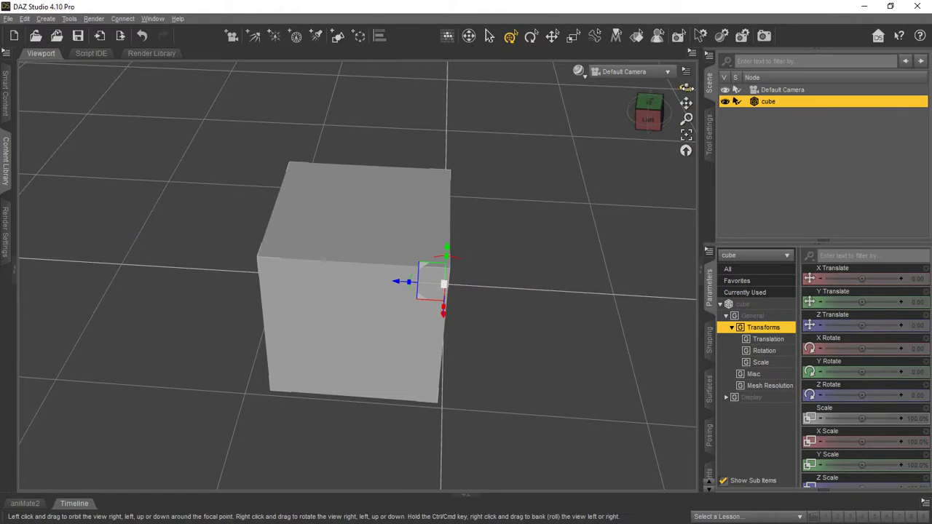
mouse_move(685, 88)
mouse_down()
mouse_move(632, 96)
mouse_move(640, 101)
mouse_up()
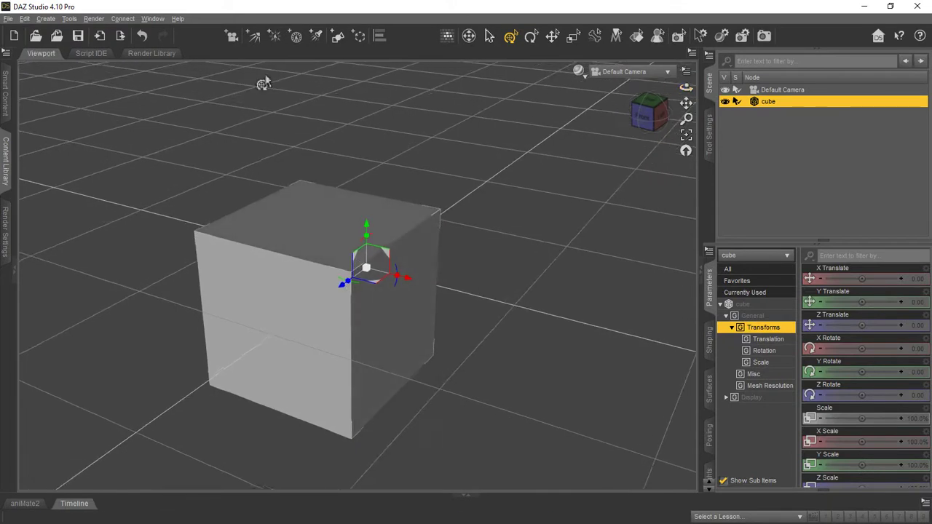
click(45, 18)
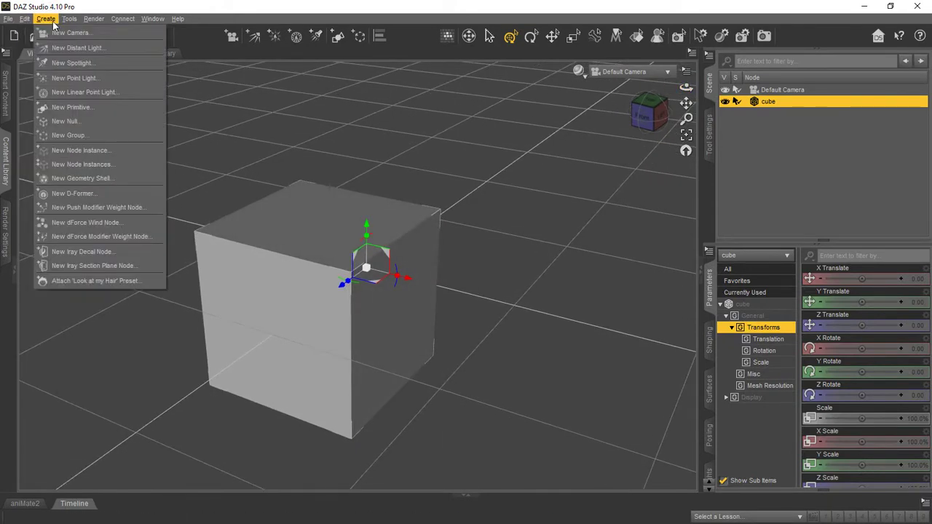
click(71, 107)
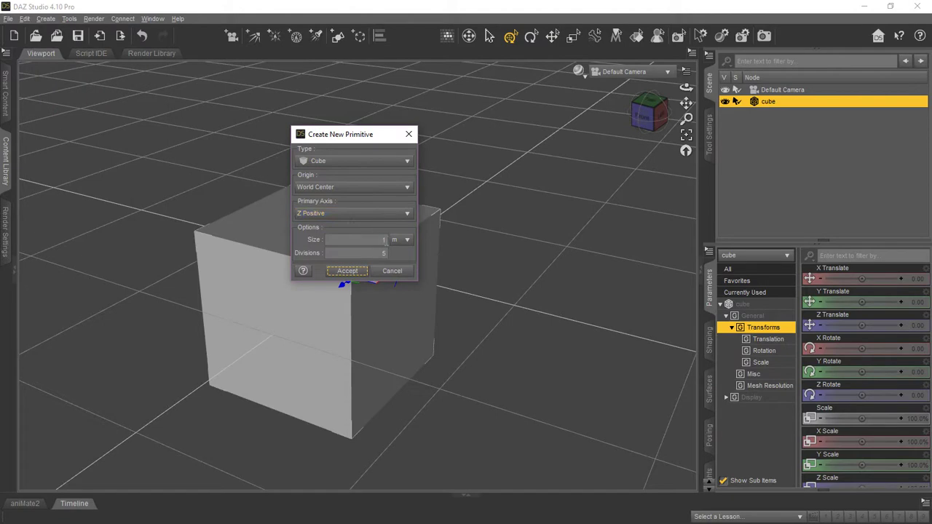
drag(382, 134, 563, 138)
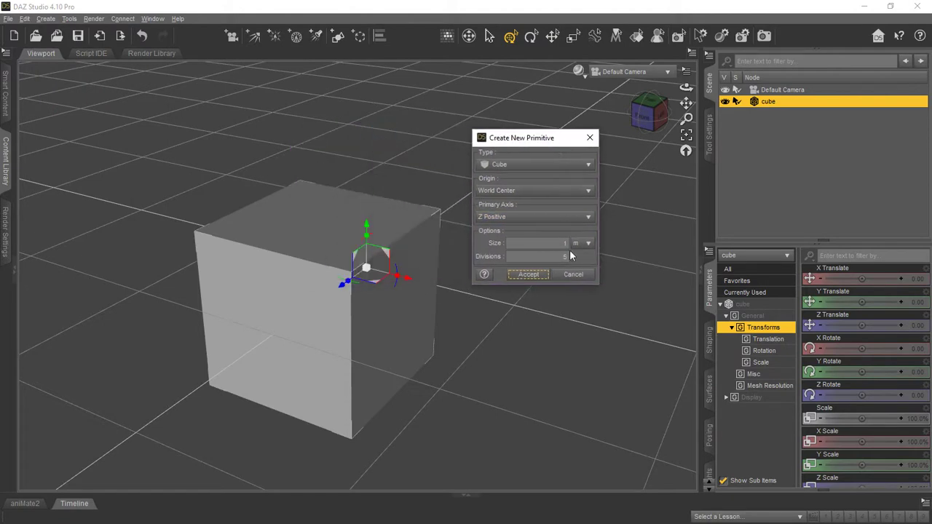
click(573, 274)
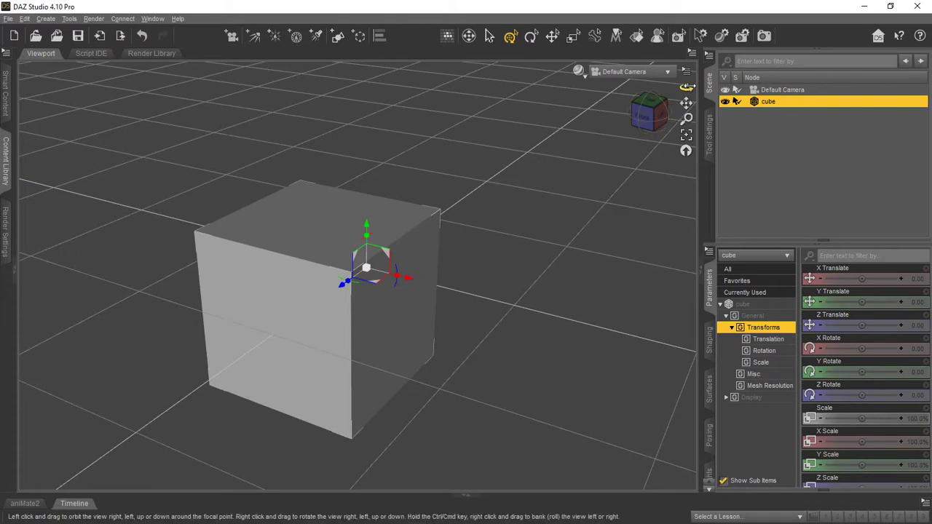
drag(686, 86, 639, 160)
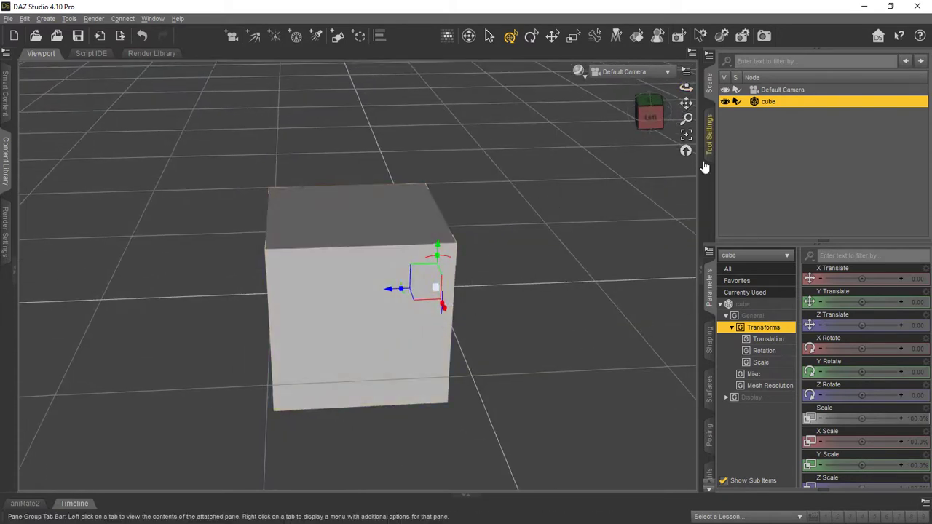
drag(686, 86, 648, 92)
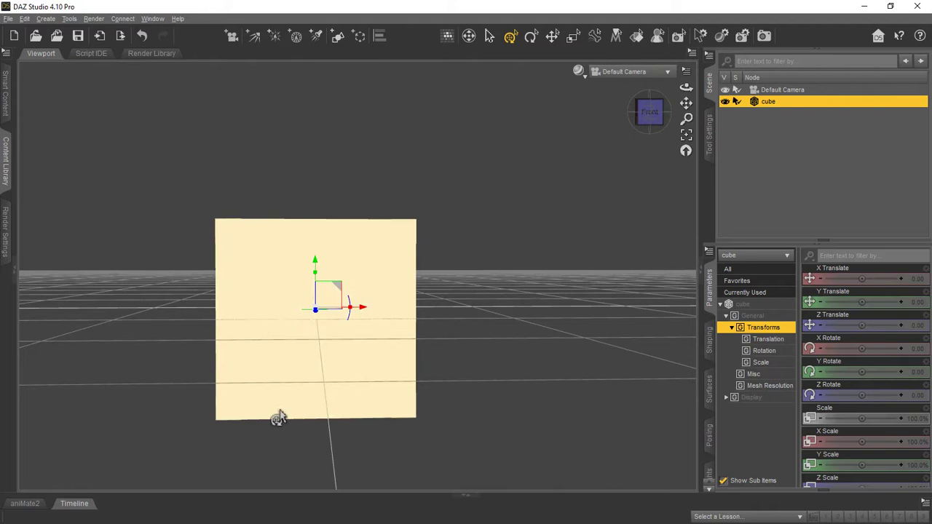
drag(686, 86, 681, 109)
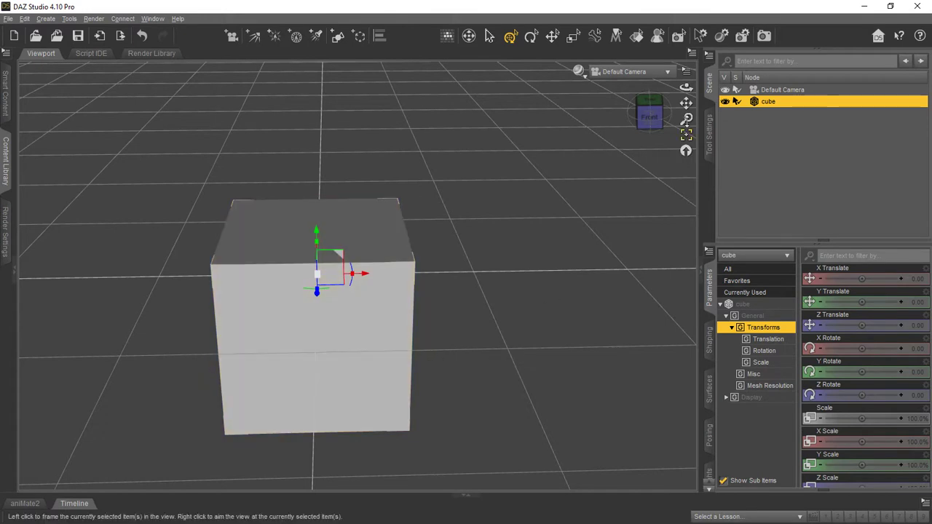
drag(686, 86, 583, 95)
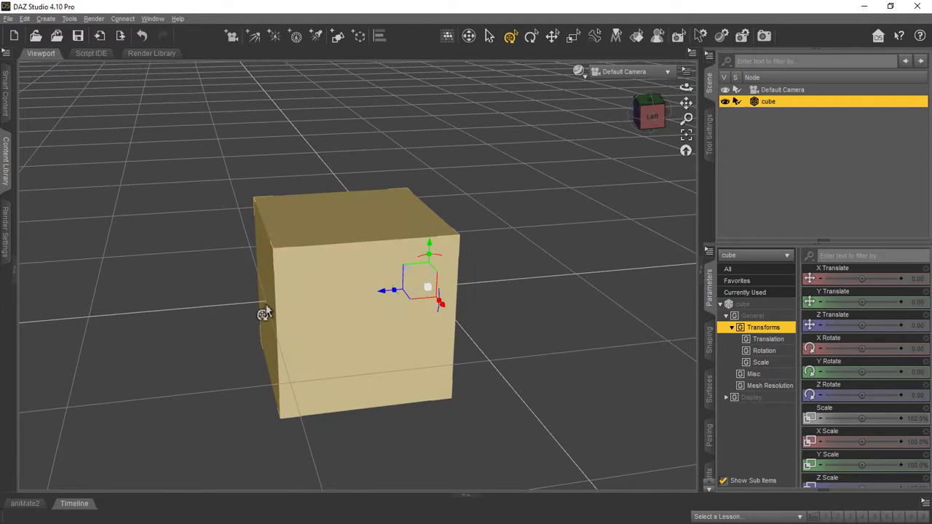
drag(686, 87, 659, 89)
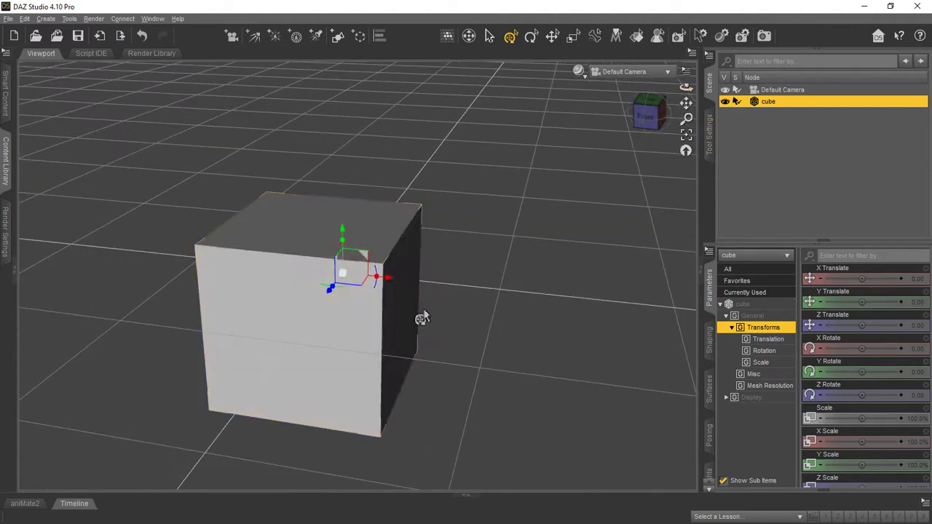
click(24, 19)
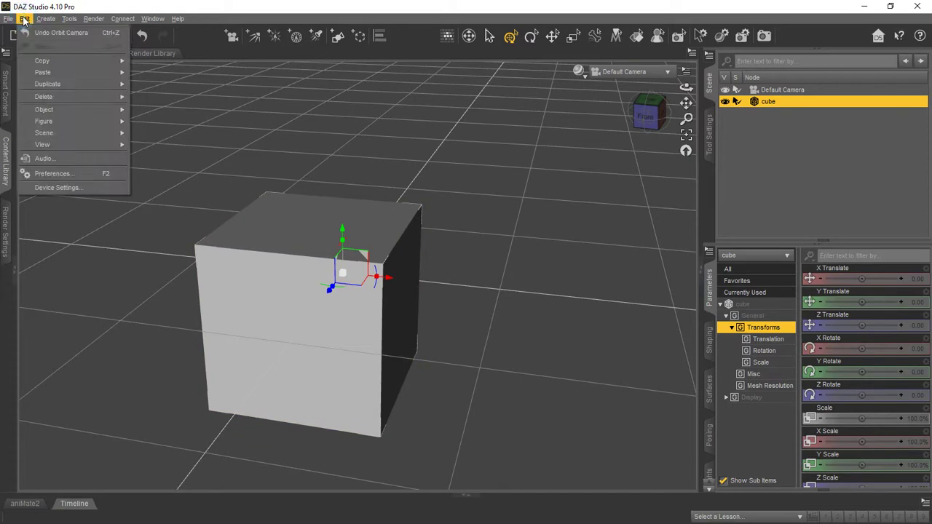
mouse_move(45, 19)
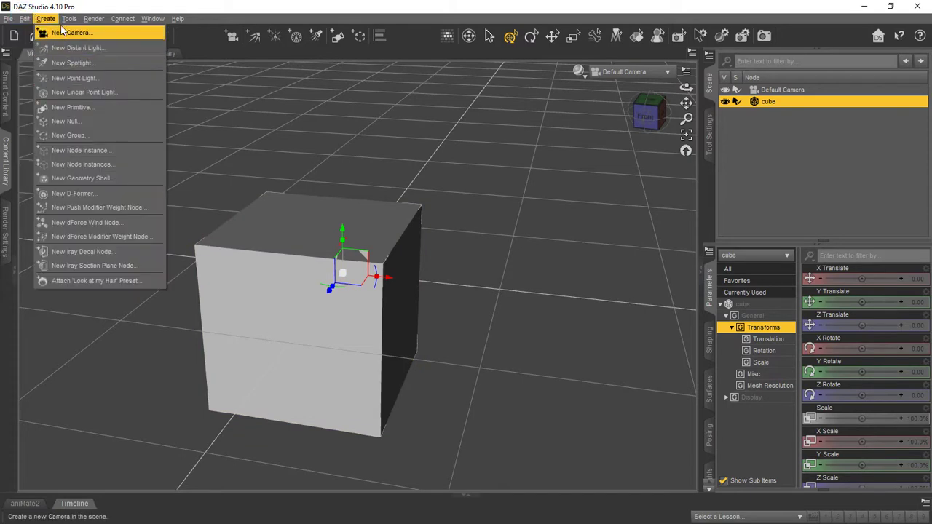
mouse_move(114, 113)
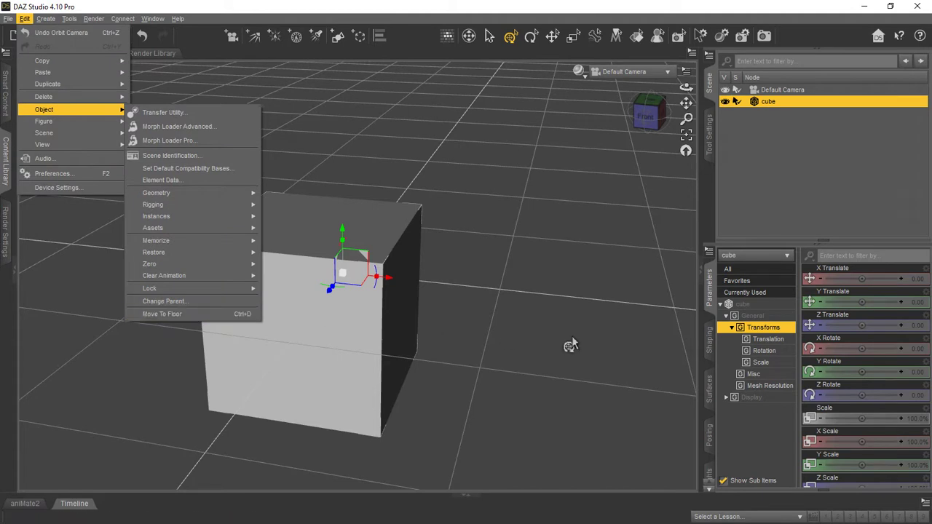
click(595, 320)
click(354, 305)
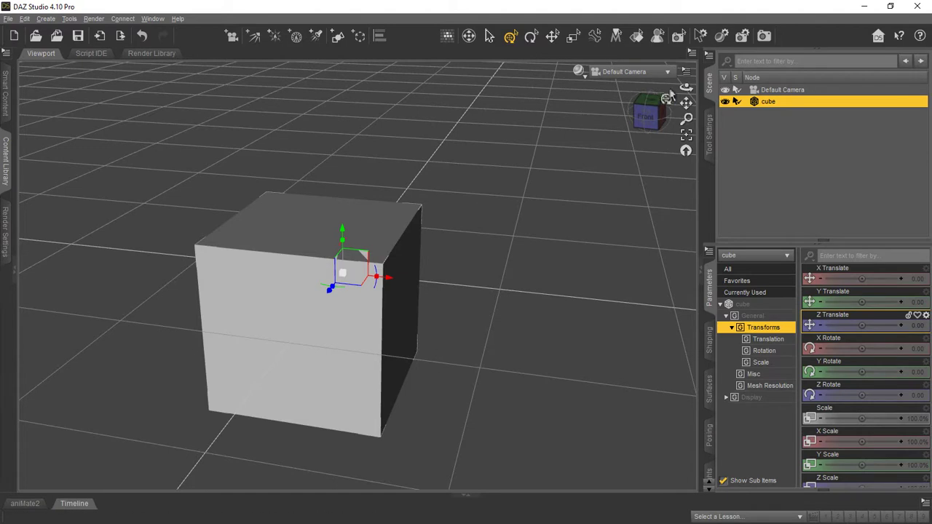
Step: Tilt the view and set the cube's Y Translate to 50
drag(685, 88, 677, 109)
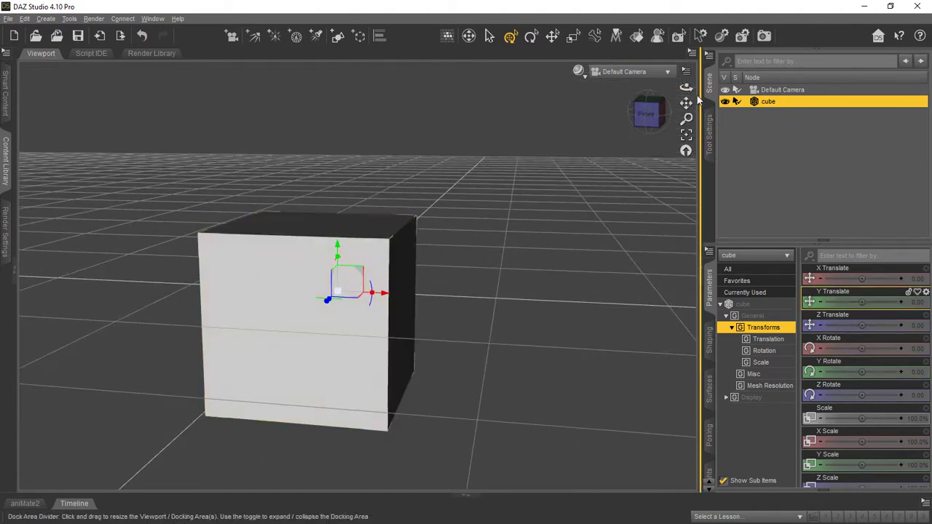
click(916, 302)
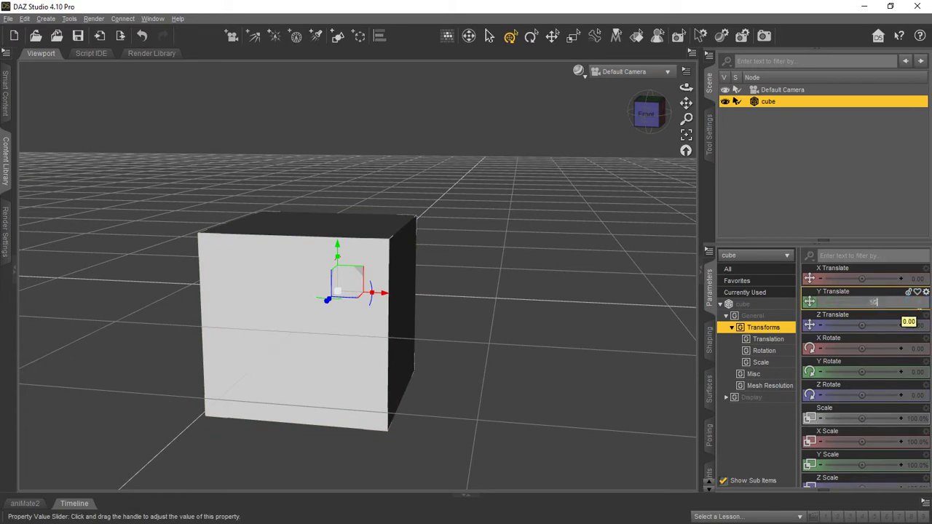
key(Return)
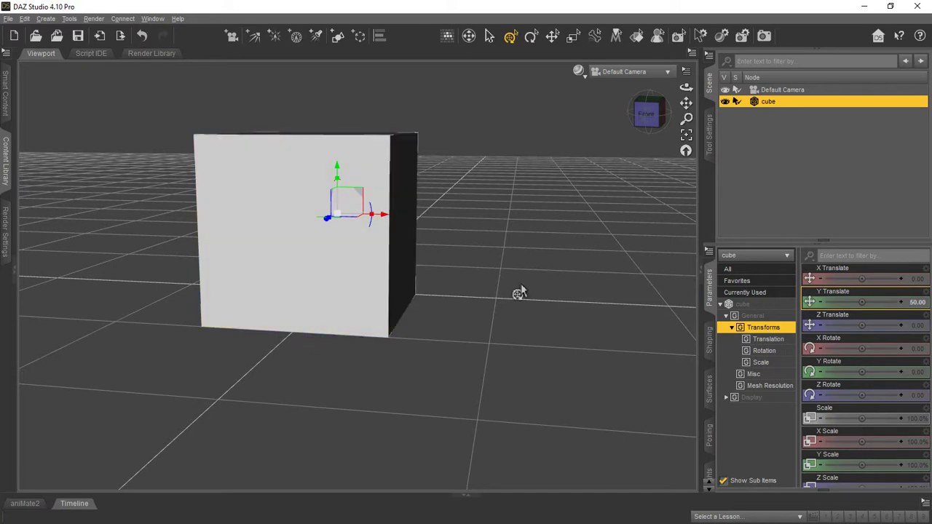
Step: Undo the Y Translate change and drop the cube with Edit > Object > Move To Floor
key(ctrl+z)
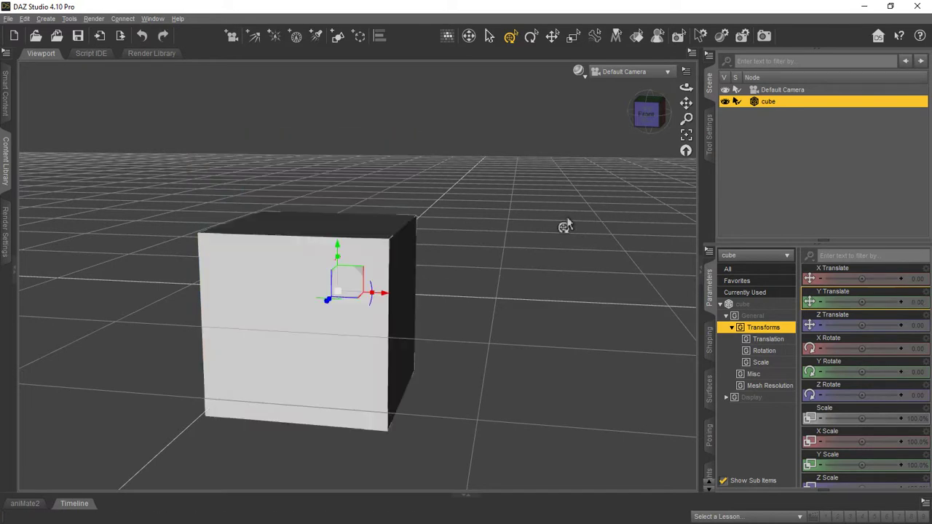
click(24, 18)
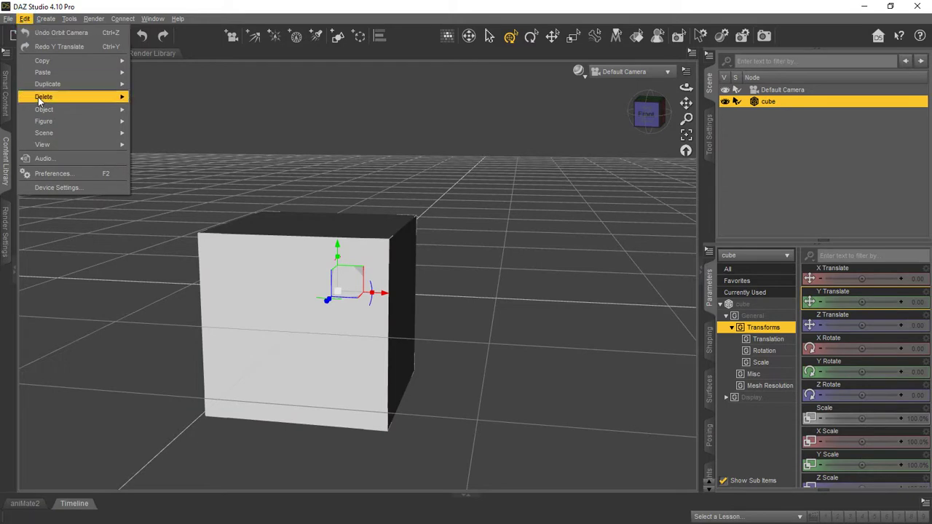
mouse_move(40, 109)
click(188, 314)
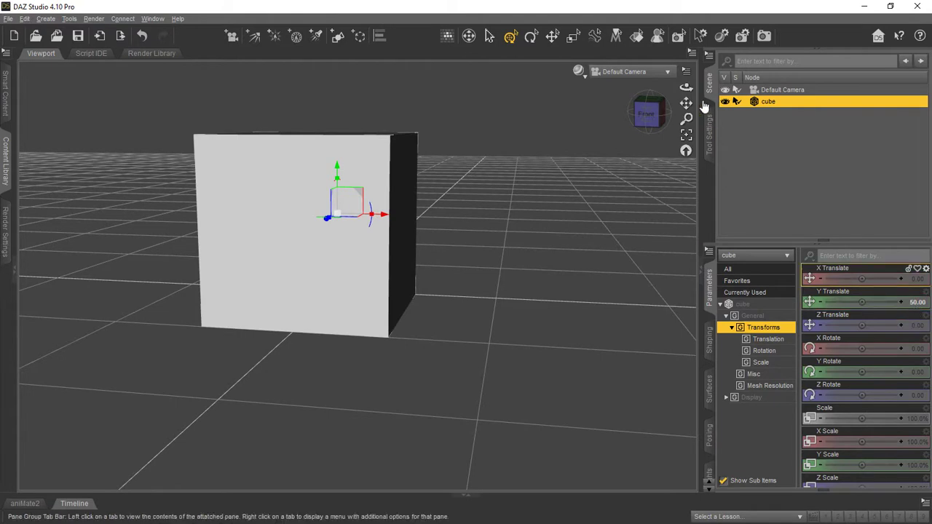
Step: Slide the cube along X, then set its X Translate to exactly 50 in Parameters
drag(686, 86, 655, 116)
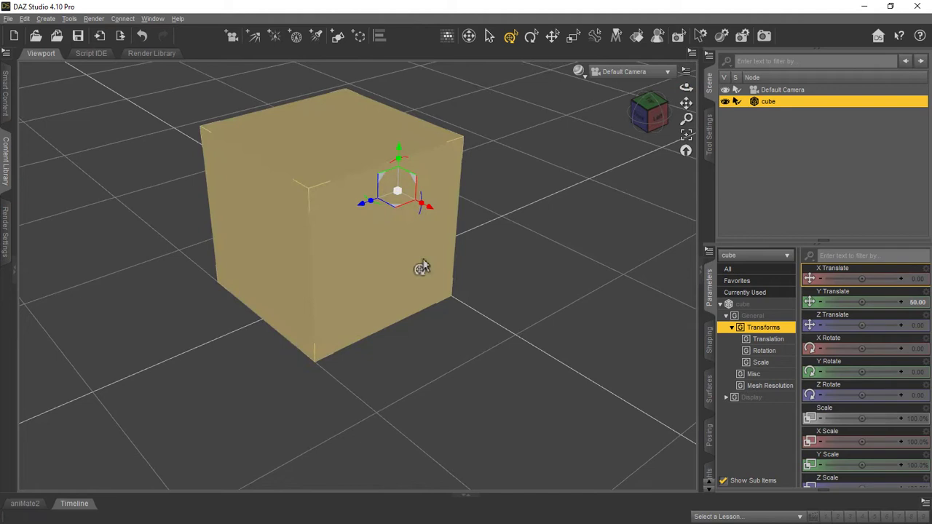
drag(430, 211, 489, 254)
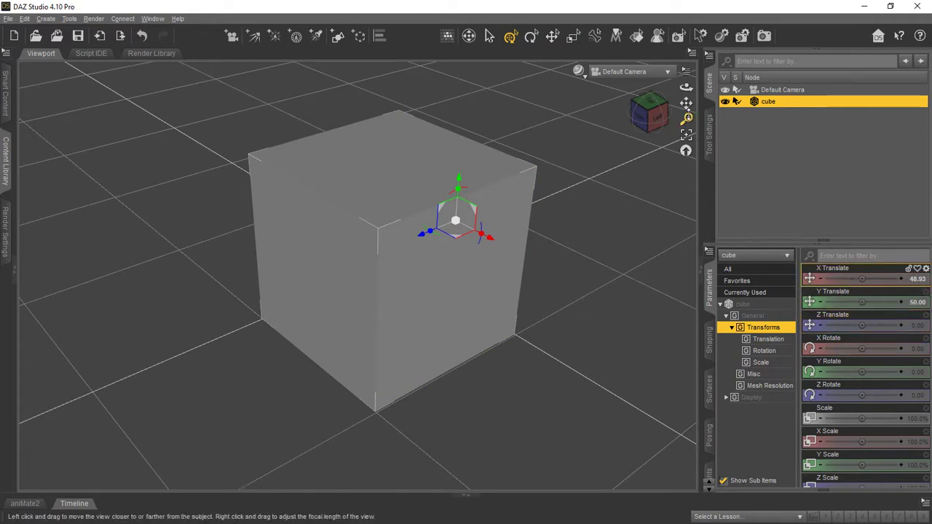
drag(686, 86, 695, 87)
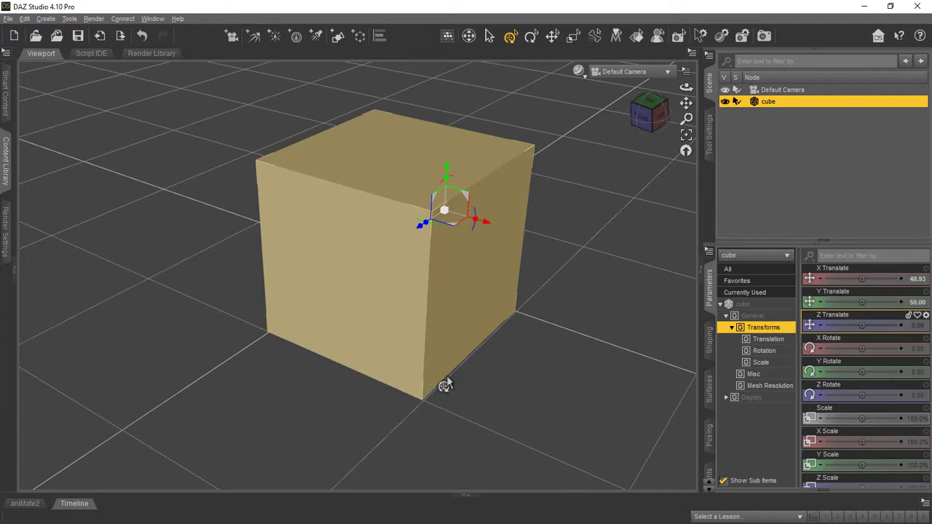
scroll(502, 371, up, 3)
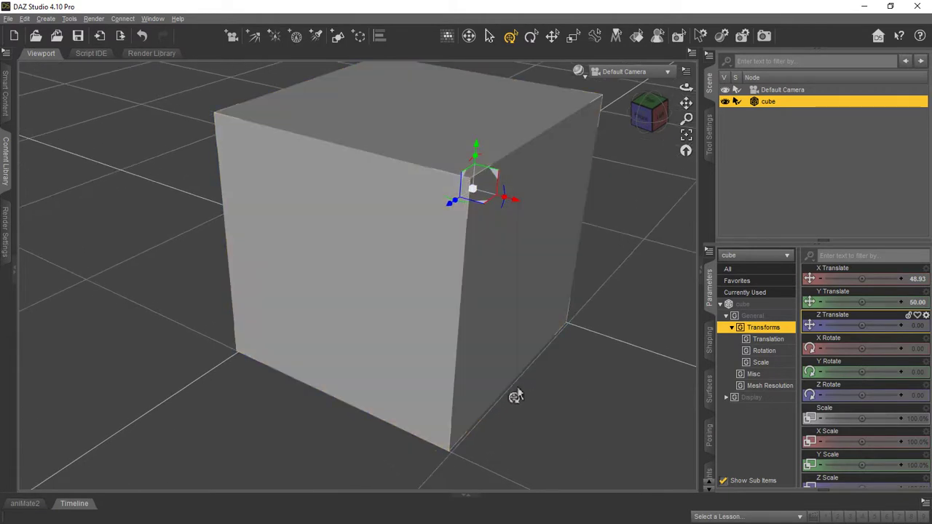
click(915, 279)
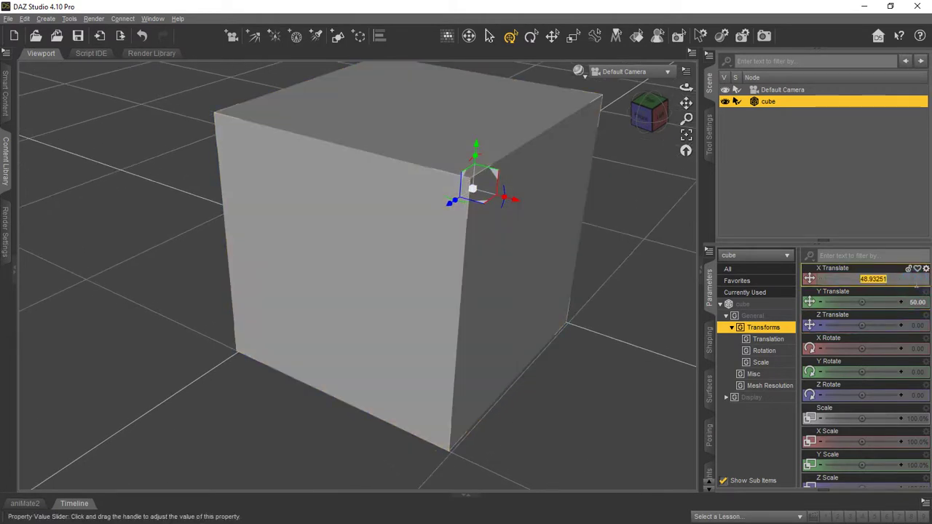
key(Return)
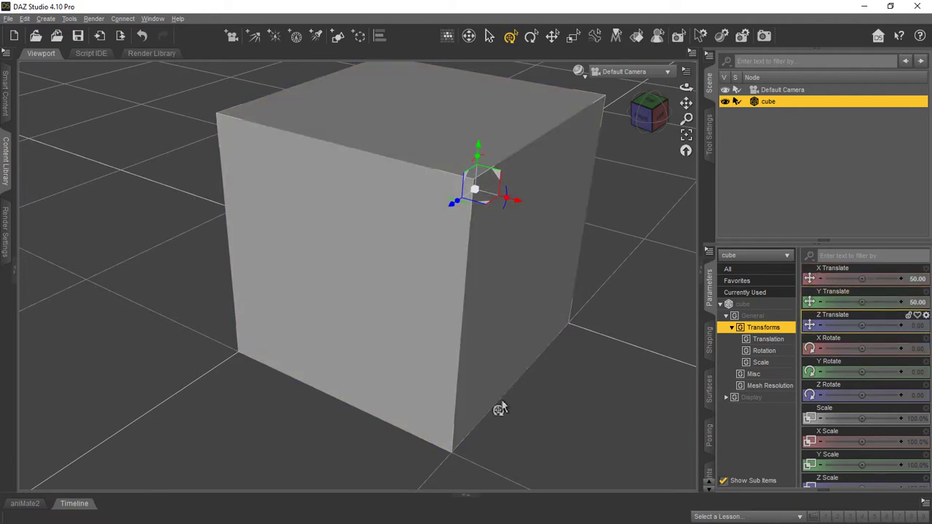
mouse_move(686, 87)
mouse_down()
mouse_move(666, 90)
mouse_move(670, 80)
mouse_move(685, 87)
mouse_up()
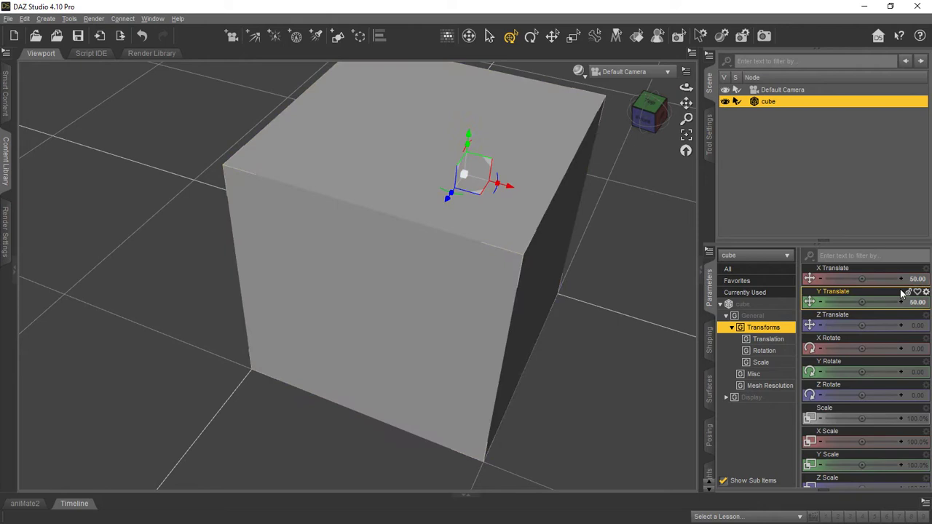
Step: Delete the cube from the Scene pane
drag(686, 86, 691, 84)
right_click(772, 103)
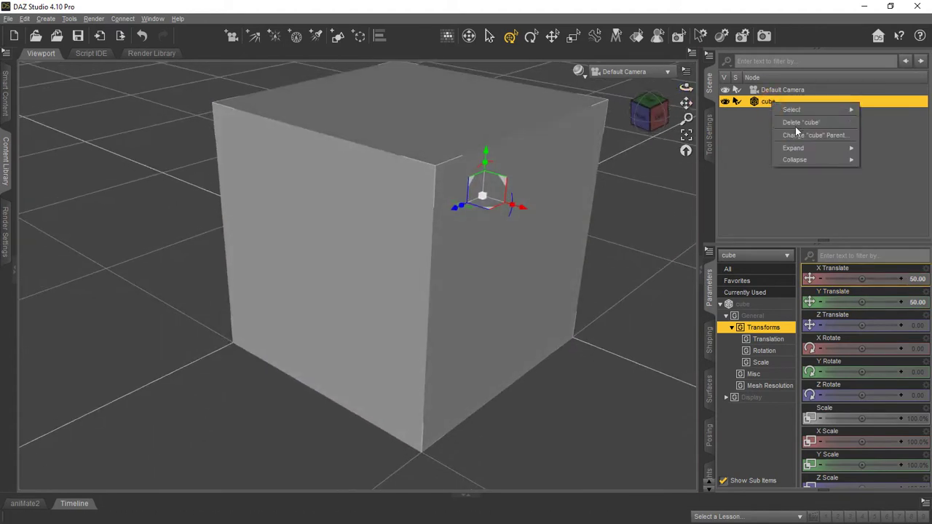
click(798, 122)
Step: Create a new Cone primitive via Create > New Primitive
drag(514, 371, 466, 321)
click(46, 19)
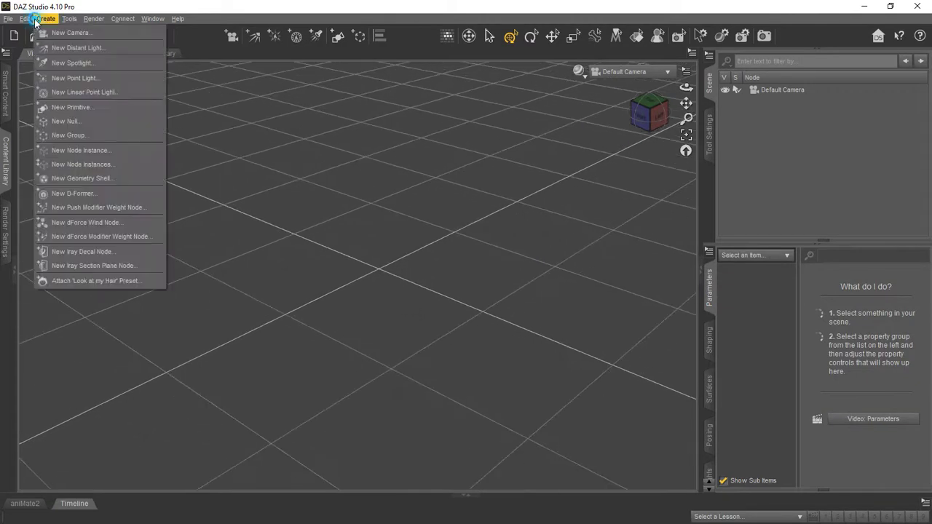
click(73, 107)
click(536, 165)
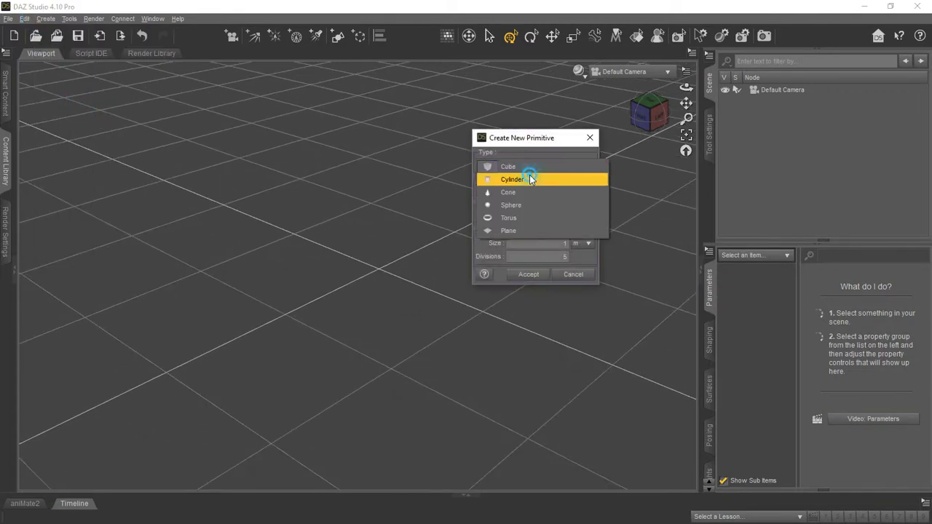
click(535, 181)
click(538, 166)
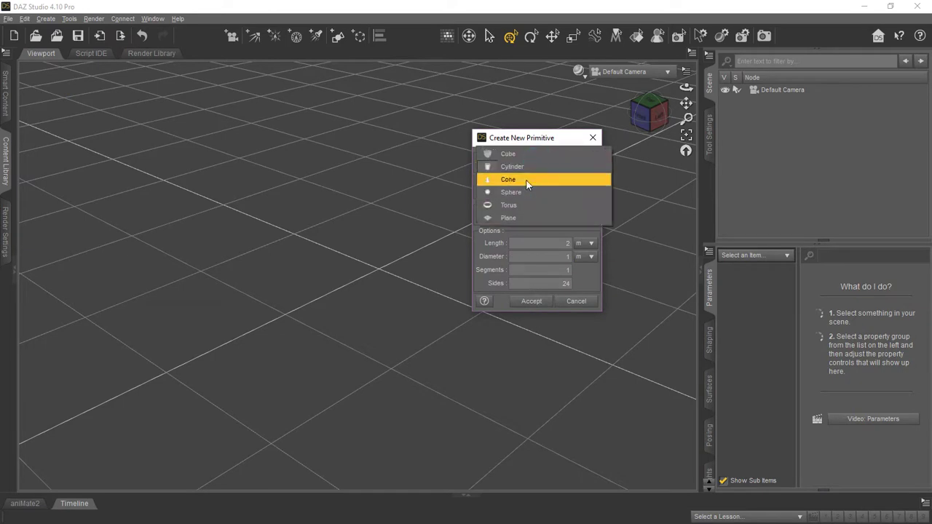
click(526, 179)
click(530, 303)
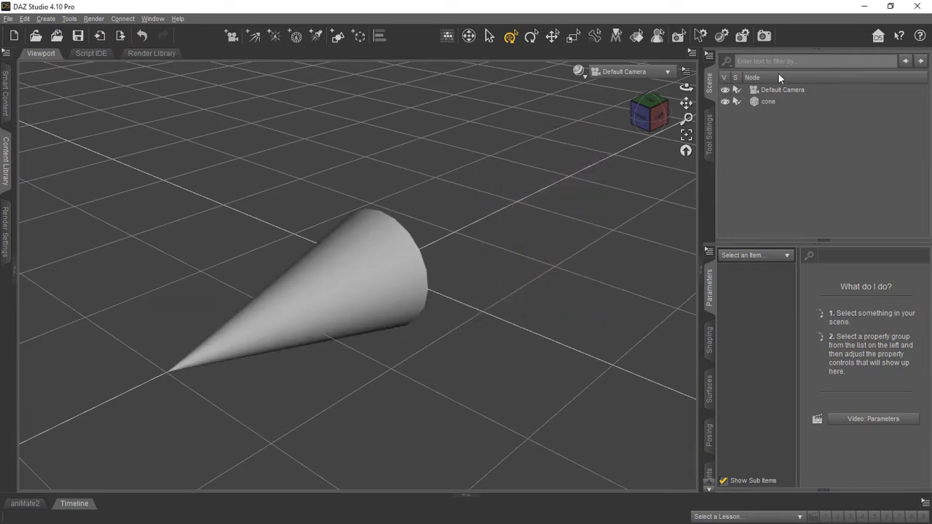
Step: View the scene from the Left, then reopen and cancel the New Primitive dialog
click(658, 115)
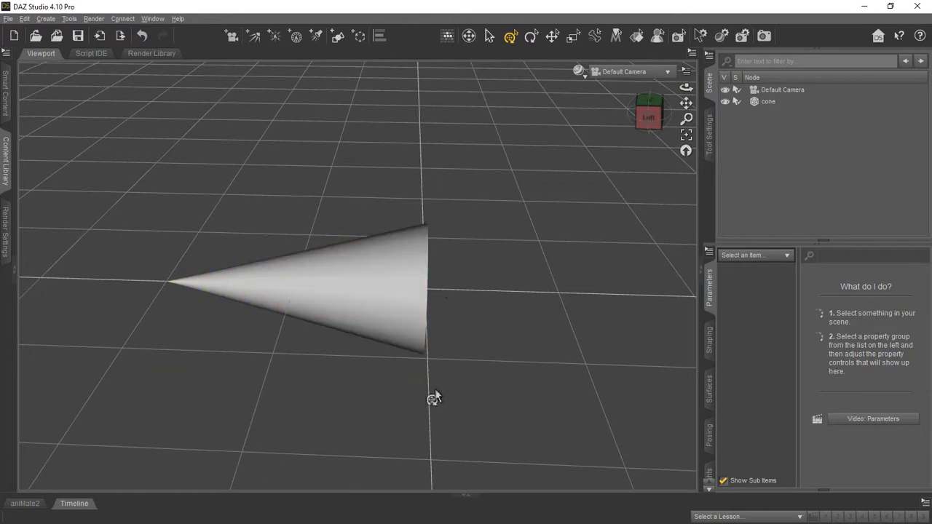
click(44, 19)
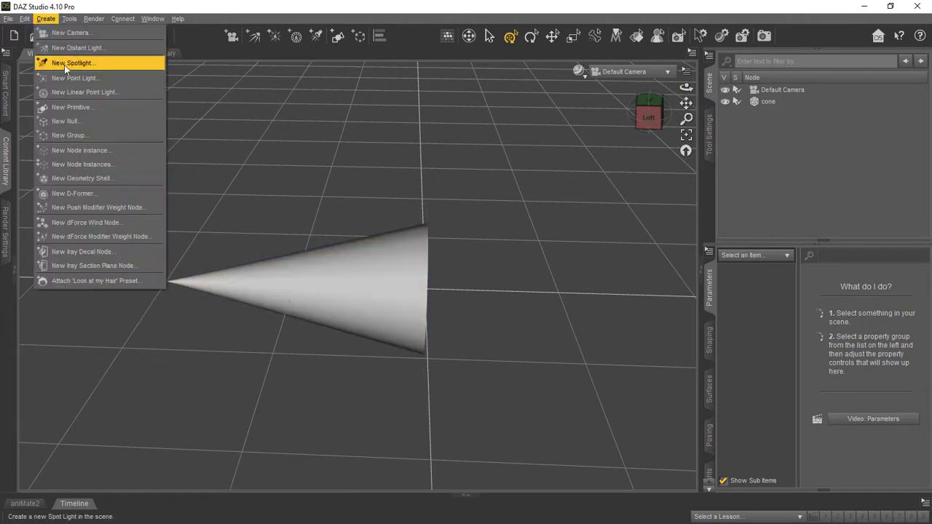
click(90, 101)
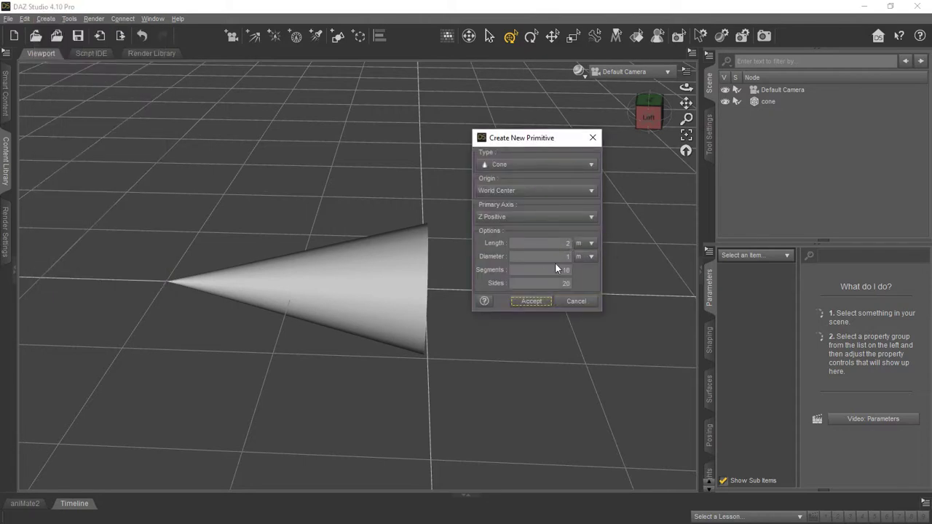
click(575, 301)
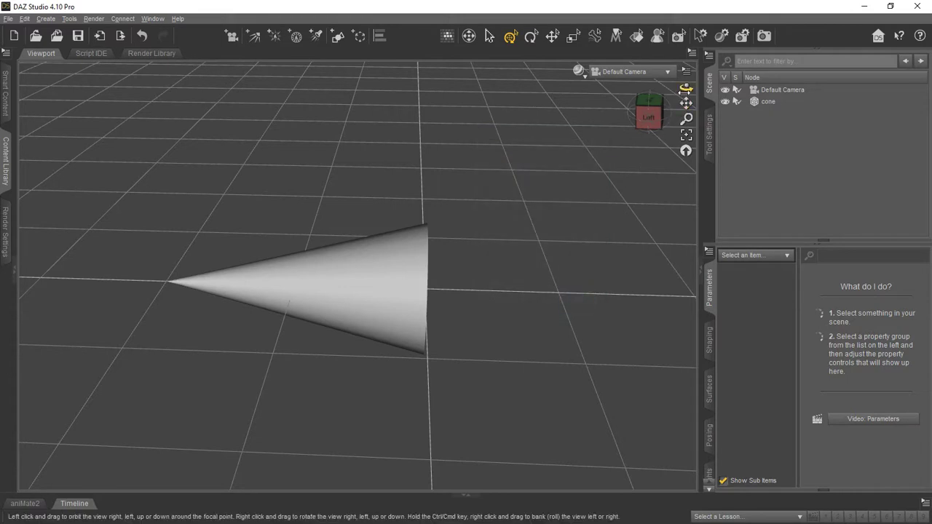
Step: Select the cone and set its X Translate to 50
drag(686, 87, 214, 184)
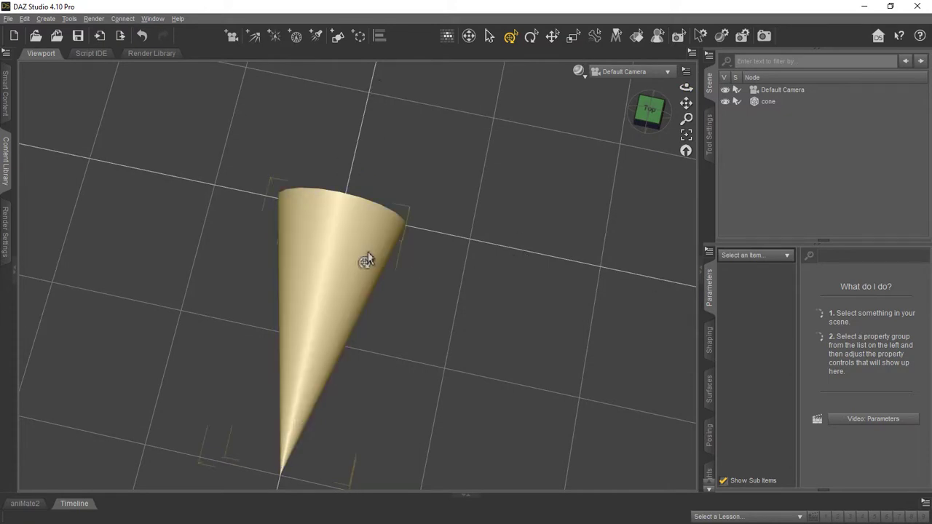
click(775, 105)
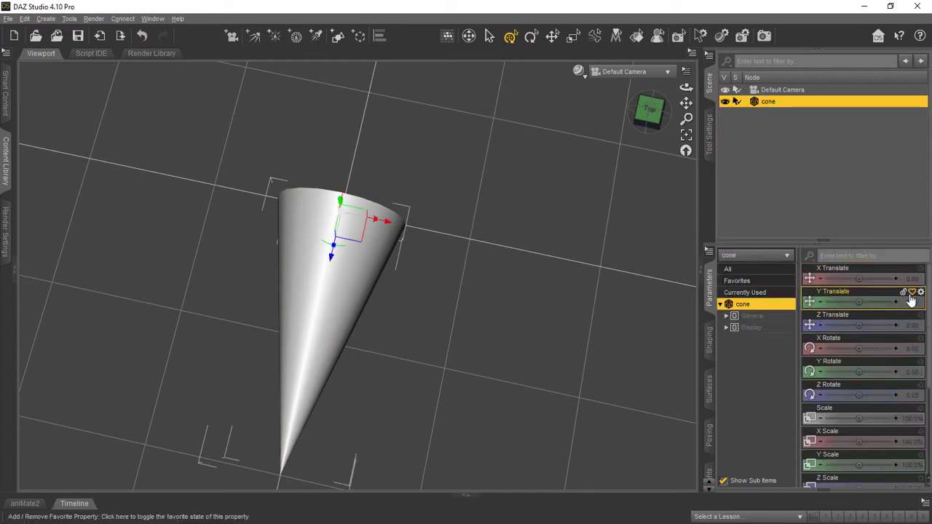
click(912, 280)
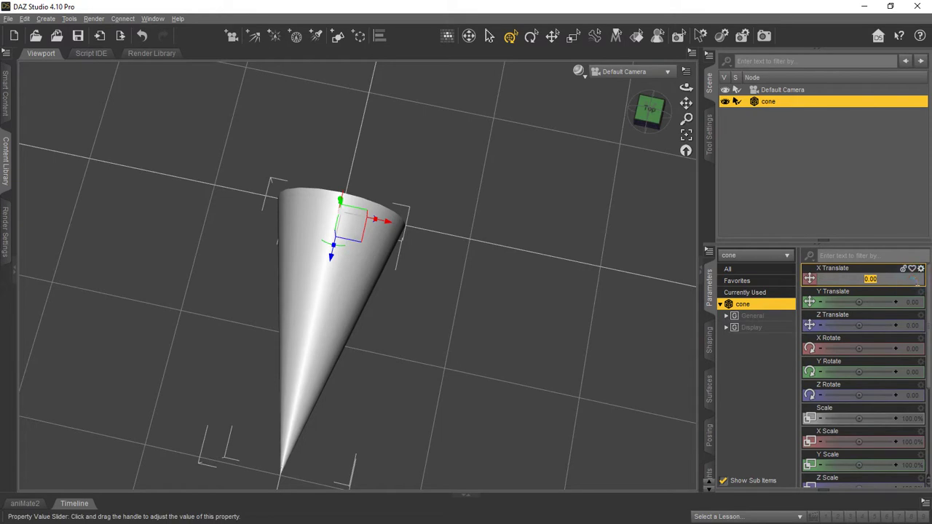
text(50)
key(Return)
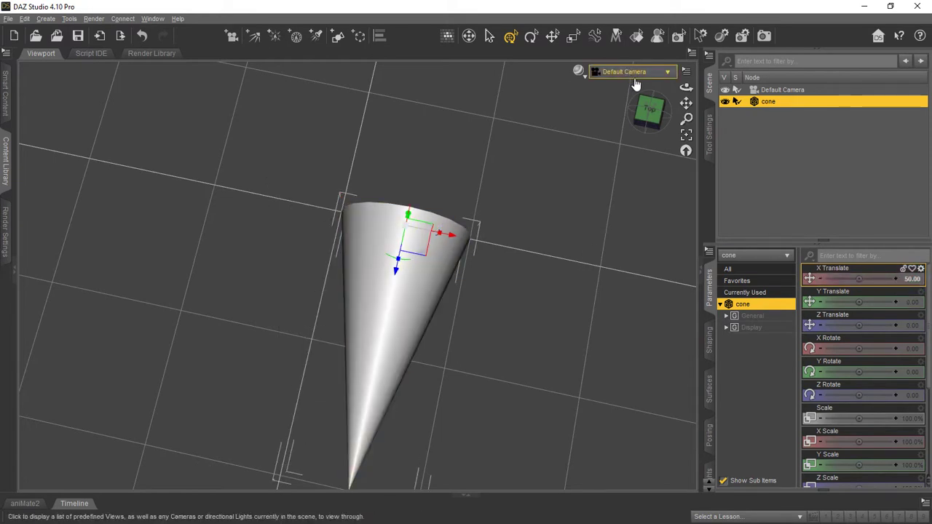
drag(686, 87, 629, 70)
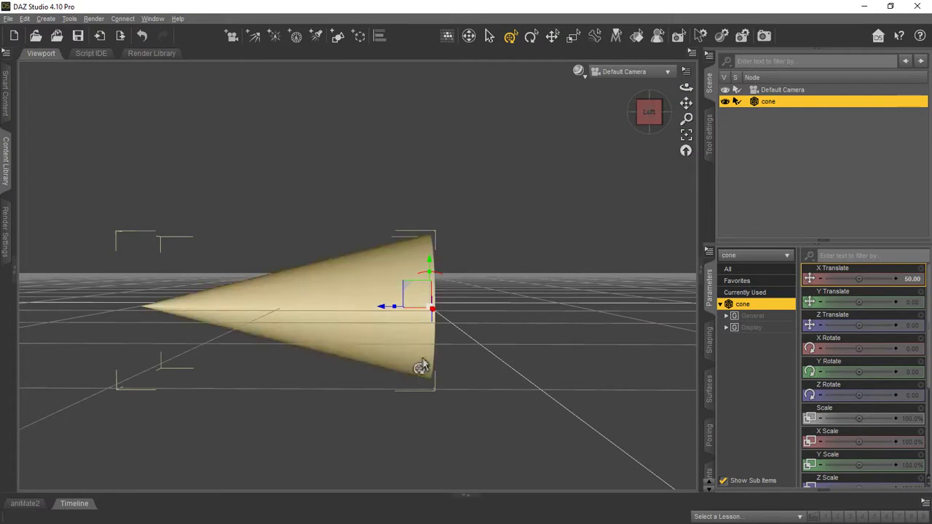
Step: Set the cone's Y Translate to 50 and orbit around to check its placement
click(912, 303)
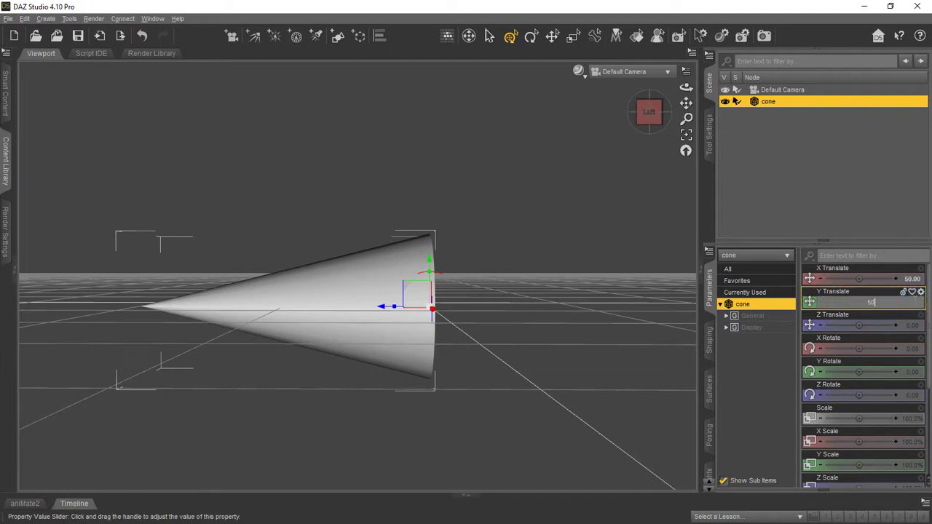
text(50)
key(Return)
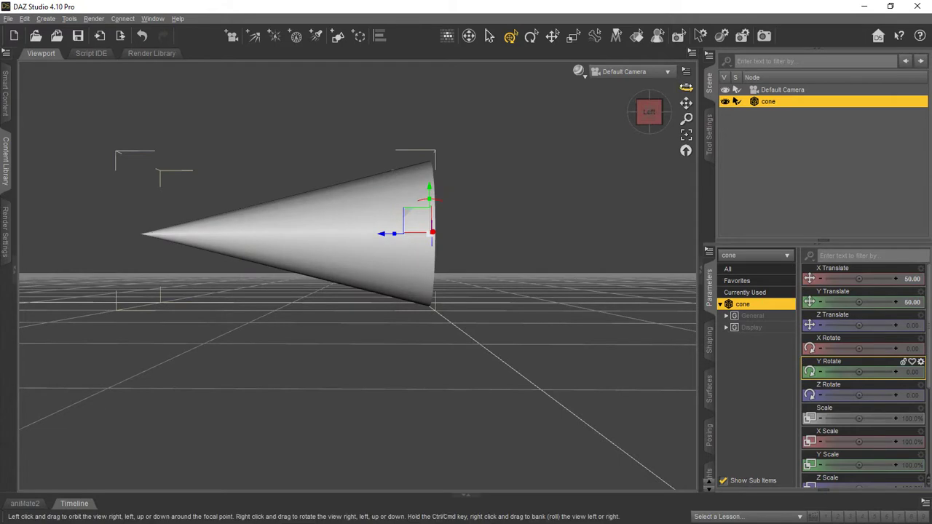
drag(685, 87, 644, 120)
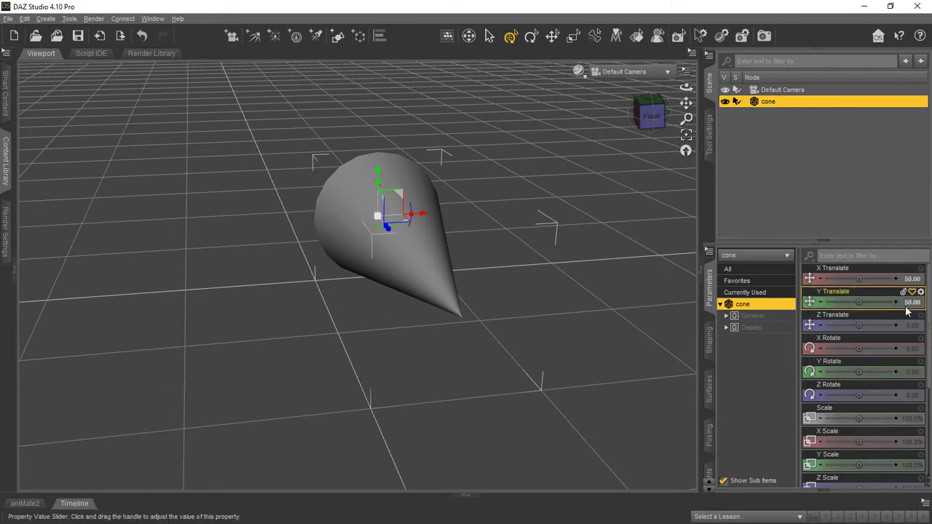
drag(687, 87, 781, 89)
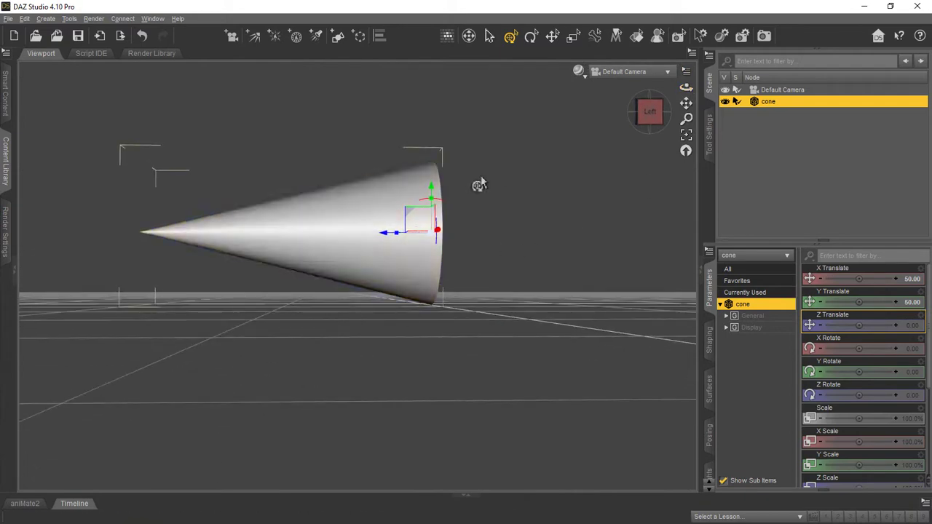
drag(685, 86, 786, 304)
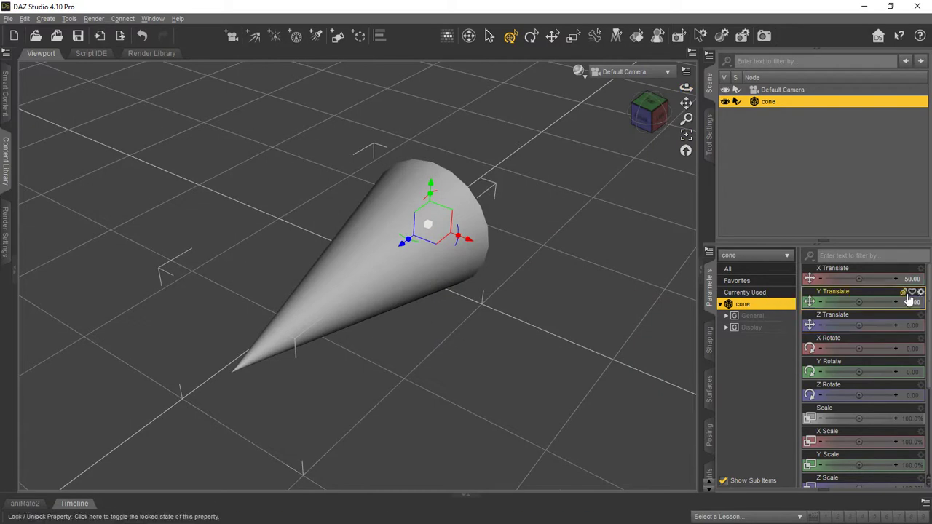